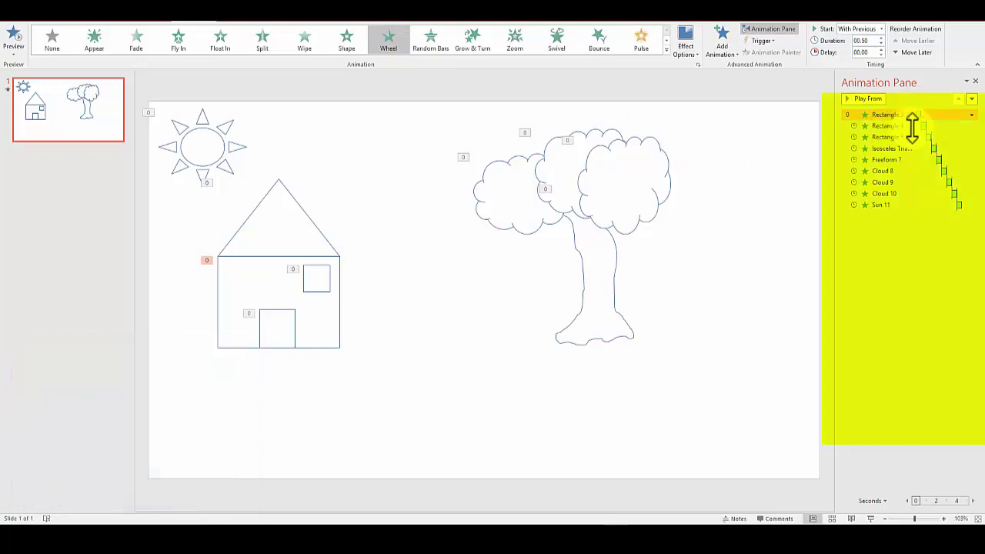
Step: Drag Rectangle 5's timing bar to follow Rectangle 4, then show the full animation effects list
left_click_drag(931, 137, 929, 140)
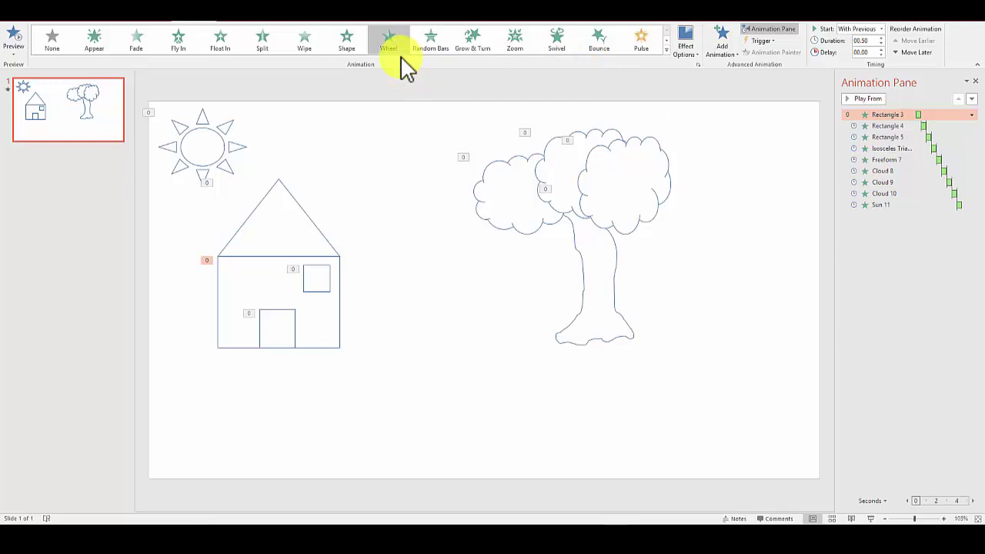
left_click(667, 55)
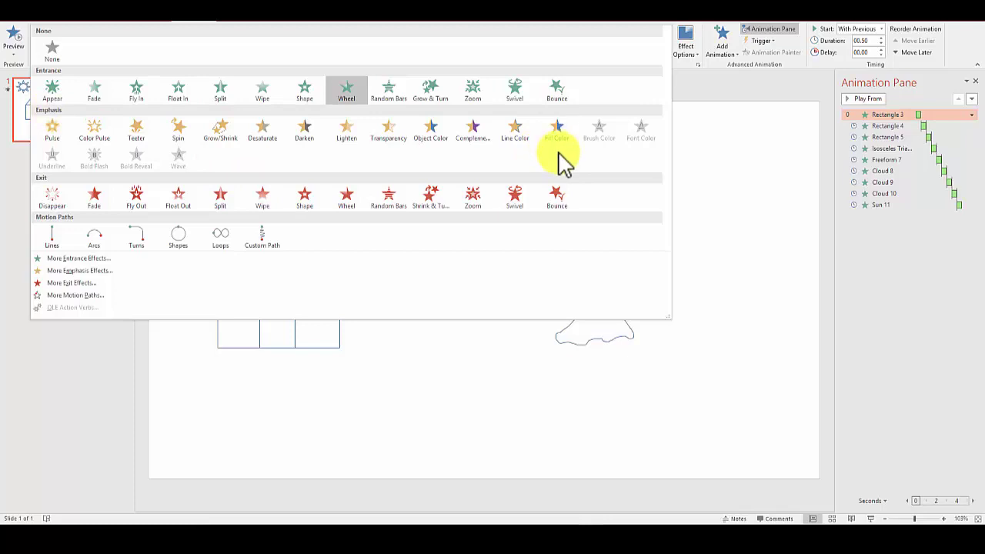
Step: Add an Object Color emphasis to the house body (Rectangle 3) that turns it dark green
key("Escape")
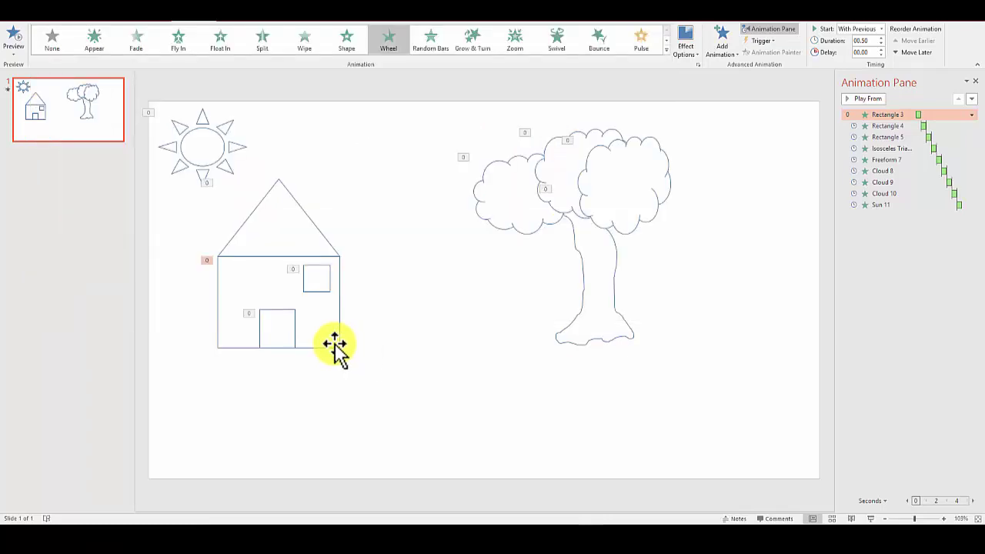
left_click(337, 344)
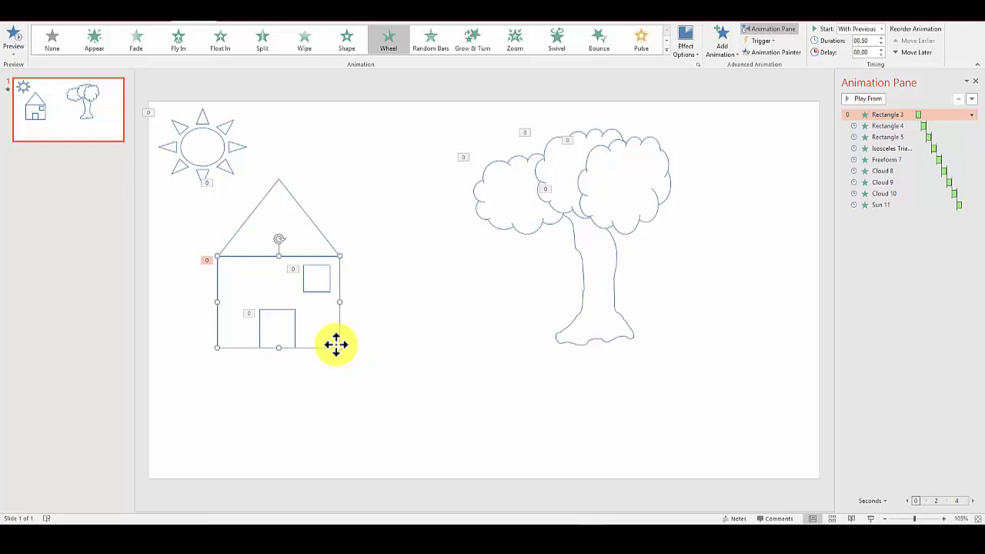
left_click(722, 54)
left_click(888, 218)
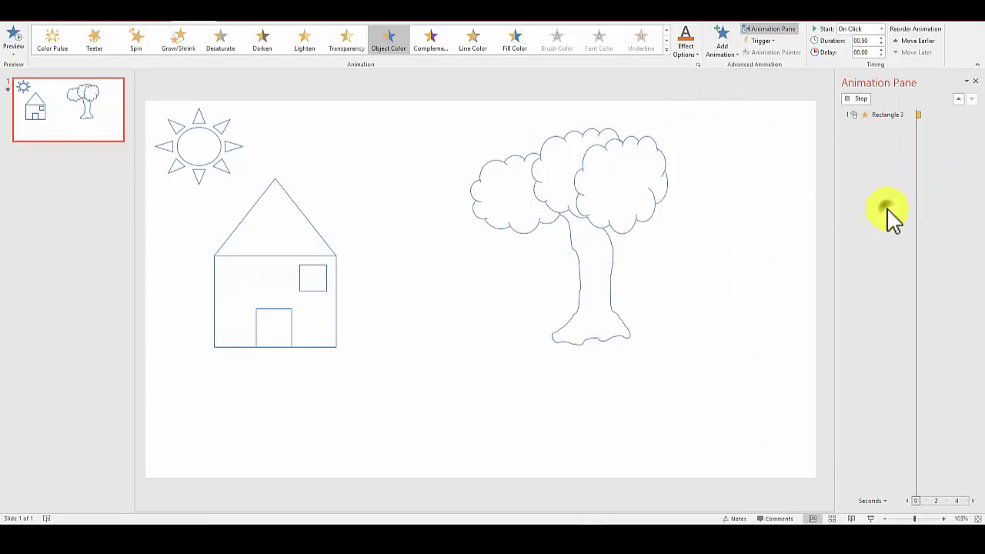
left_click(690, 55)
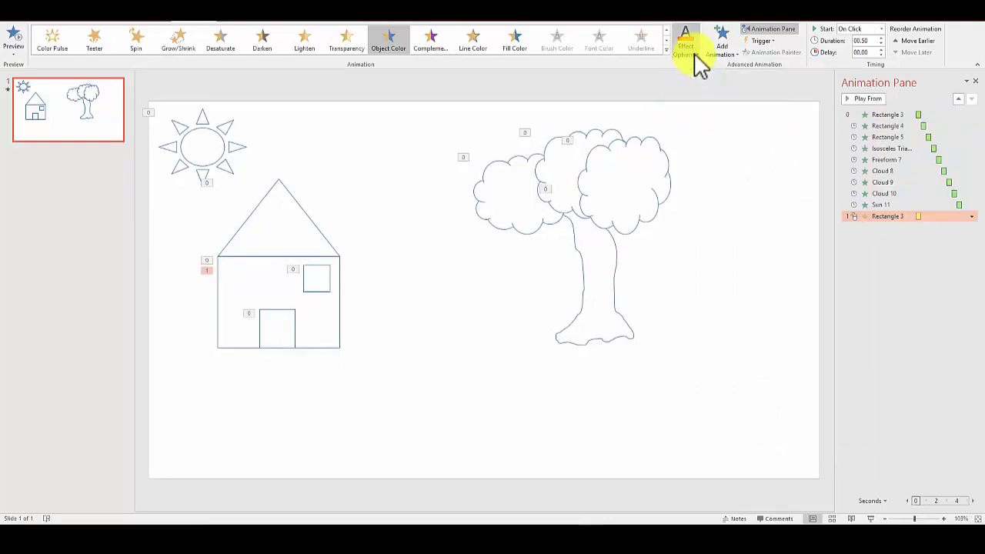
left_click(697, 61)
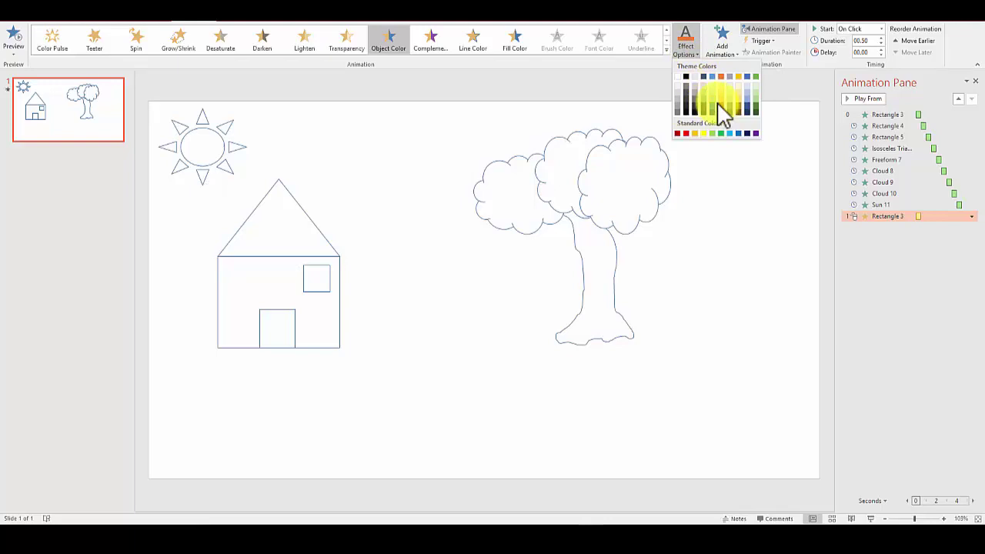
left_click(755, 108)
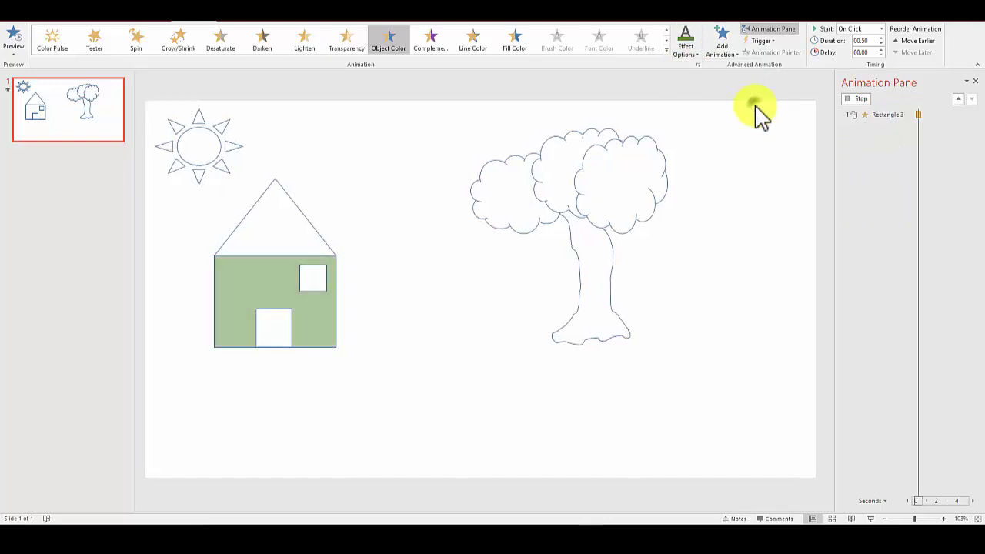
Step: Set Rectangle 3's Object Color emphasis to start After Previous instead of On Click
mouse_move(877, 217)
left_mouse_down()
mouse_move(864, 193)
mouse_move(868, 220)
left_mouse_up()
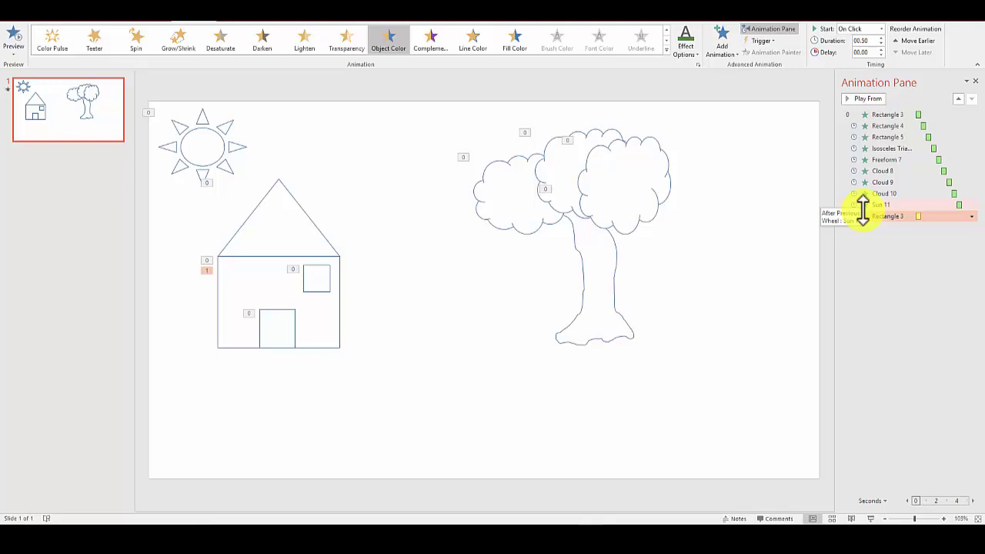
left_click_drag(862, 208, 860, 219)
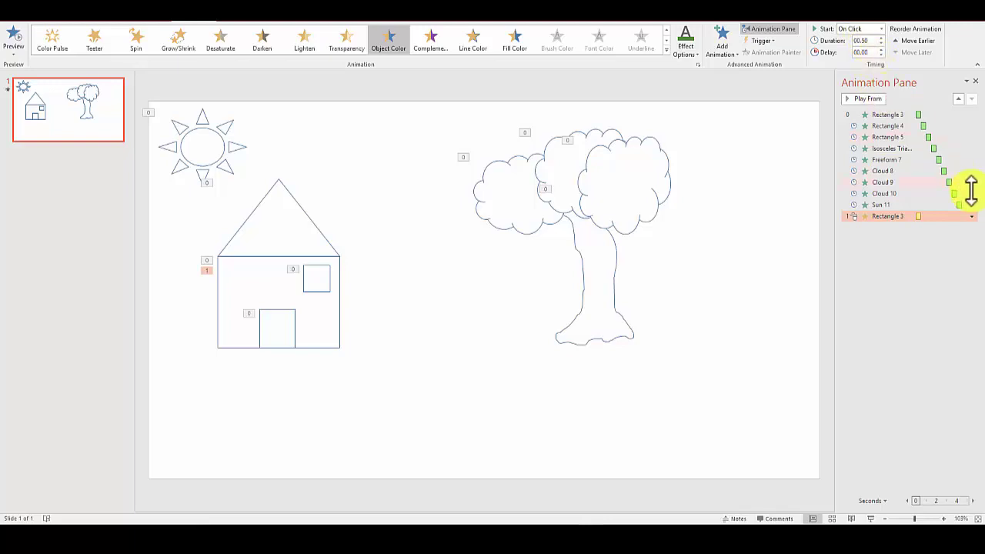
left_click(971, 216)
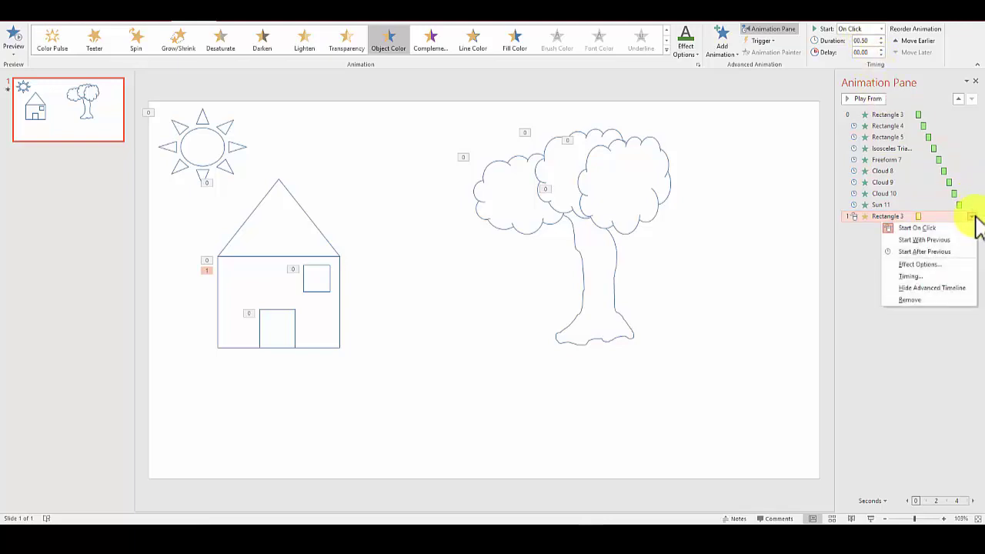
left_click(940, 265)
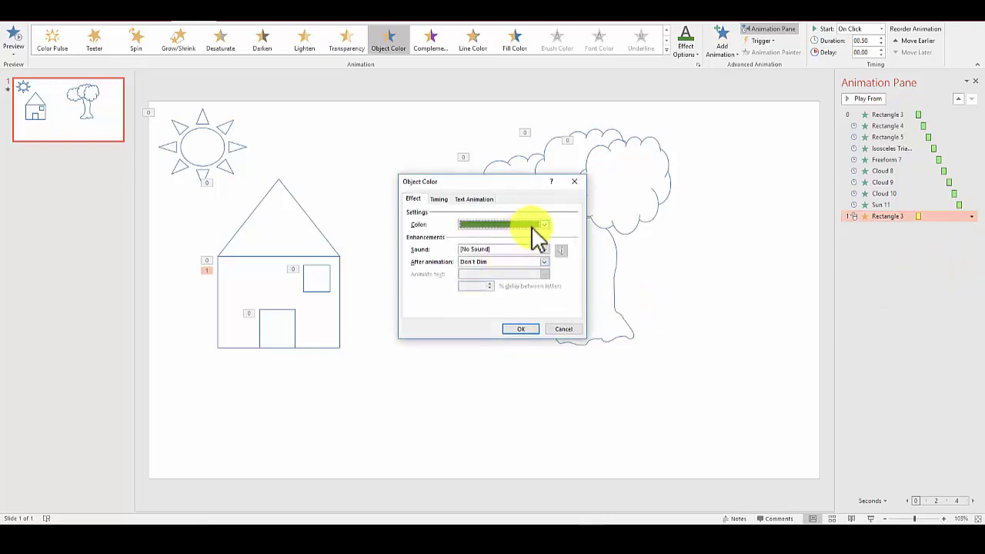
left_click(445, 200)
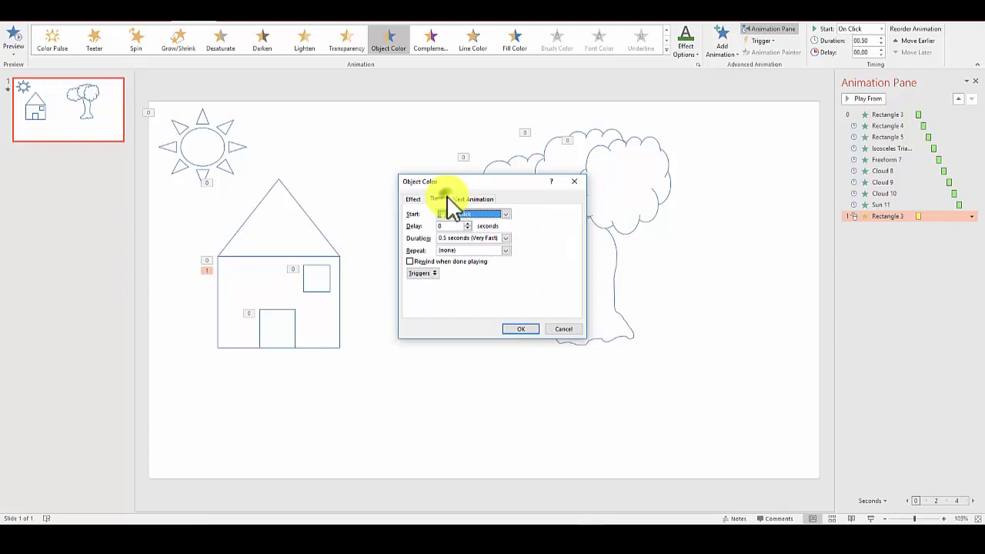
left_click(506, 214)
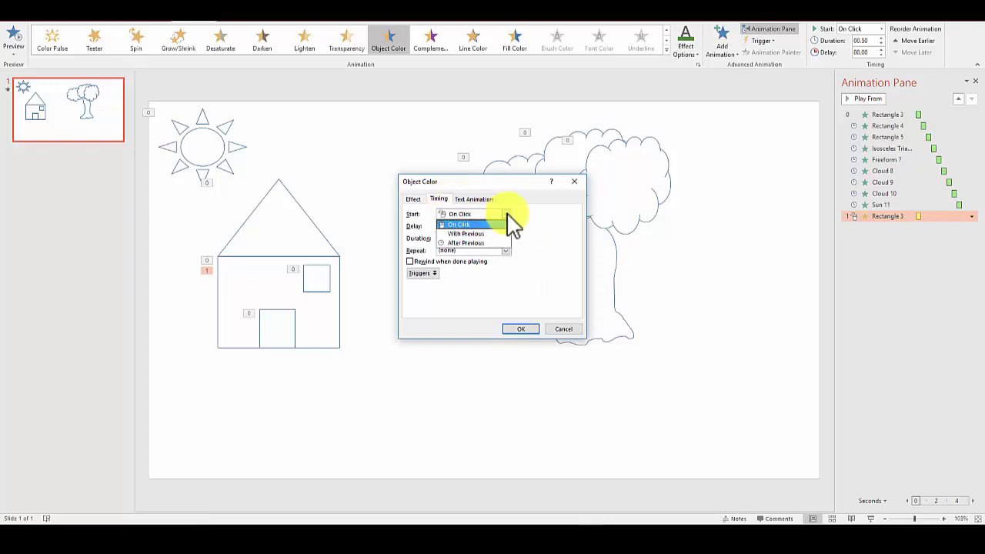
left_click(497, 242)
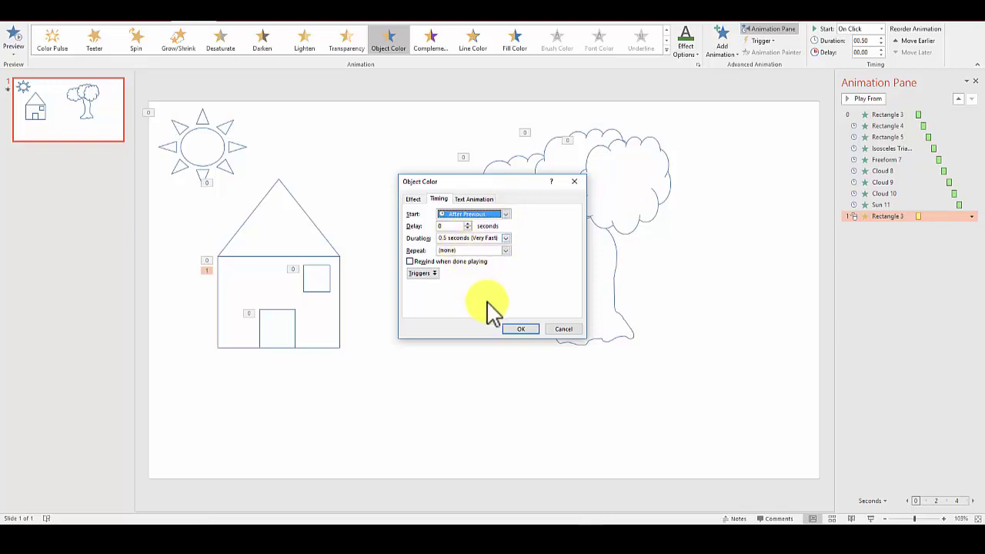
left_click(514, 329)
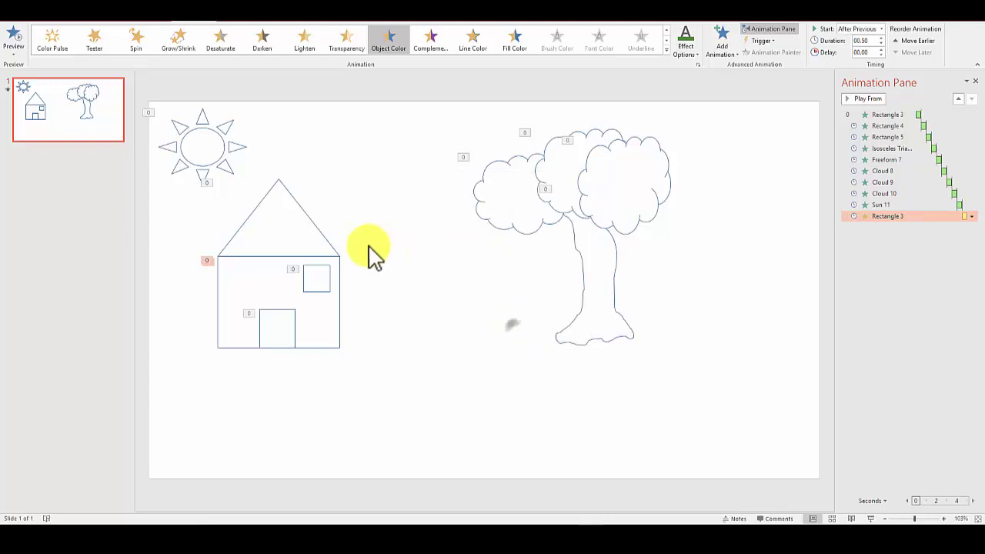
Step: Add a Fill Color emphasis animation to the triangular roof and pick its fill colour
left_click(320, 231)
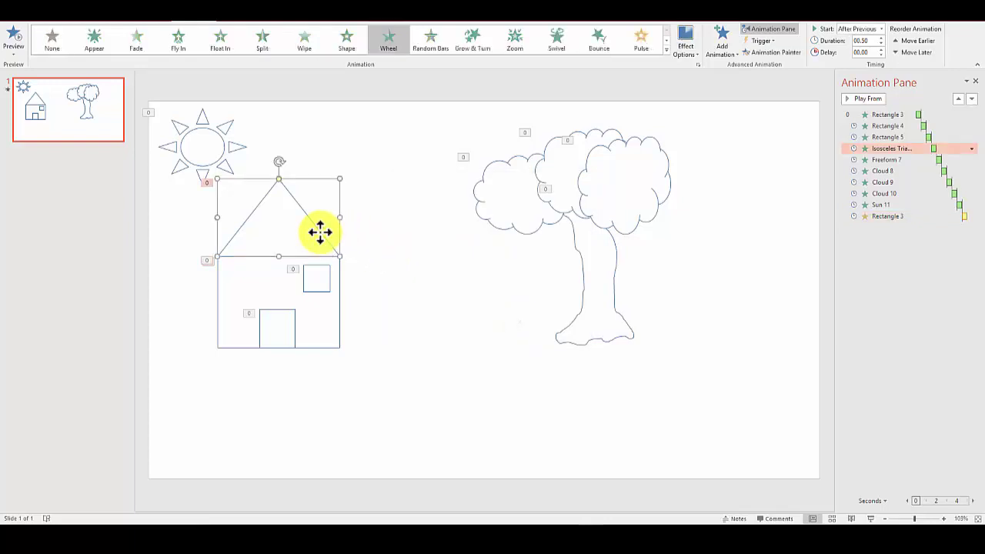
left_click(722, 51)
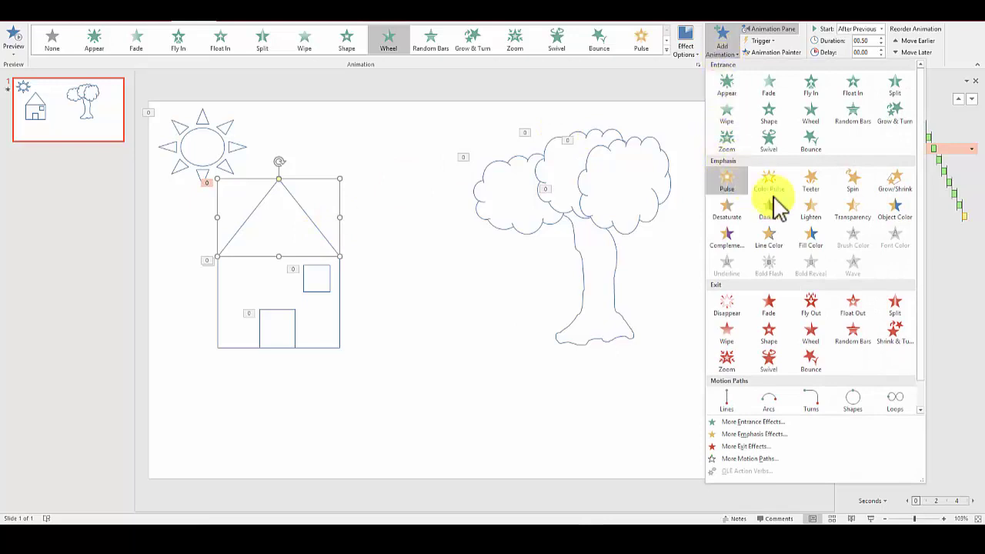
left_click(810, 234)
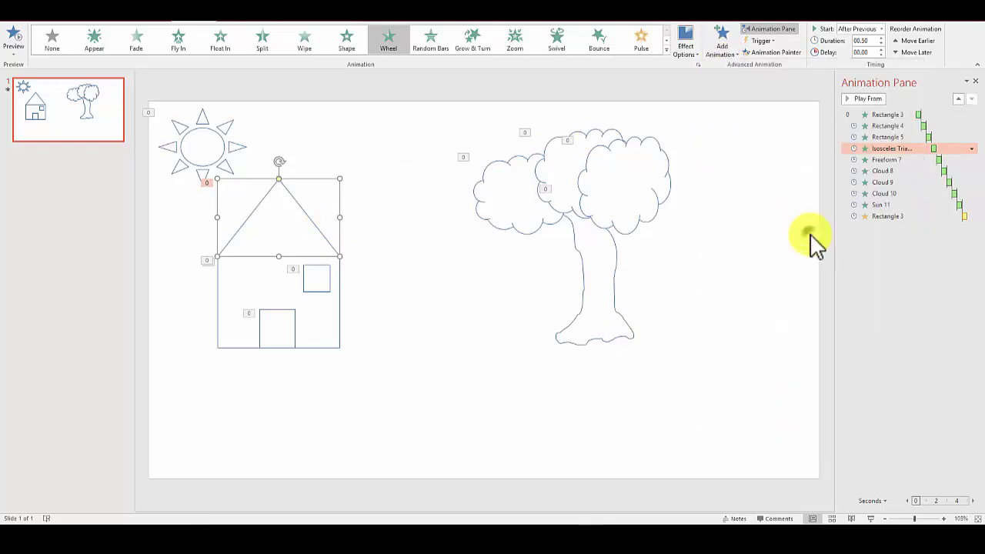
left_click(685, 48)
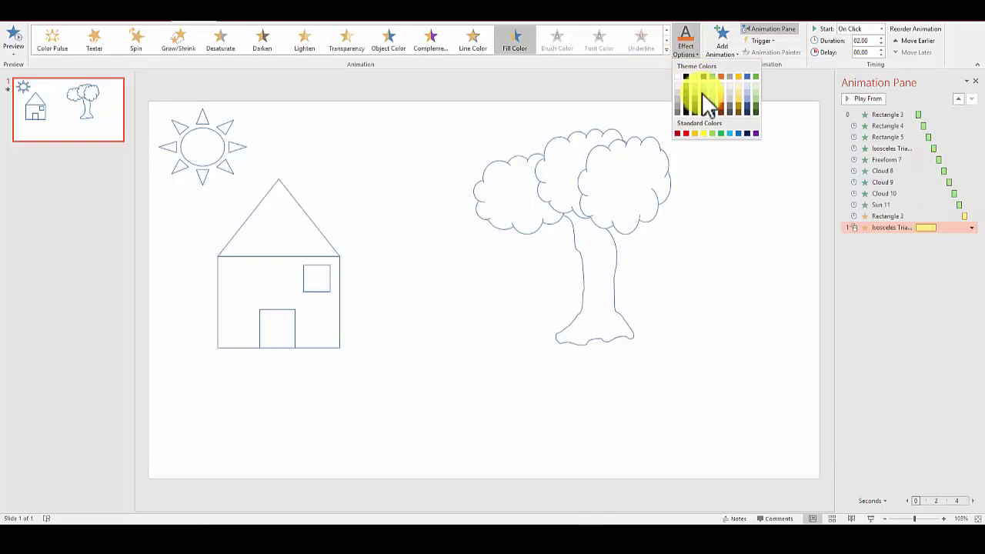
left_click(699, 93)
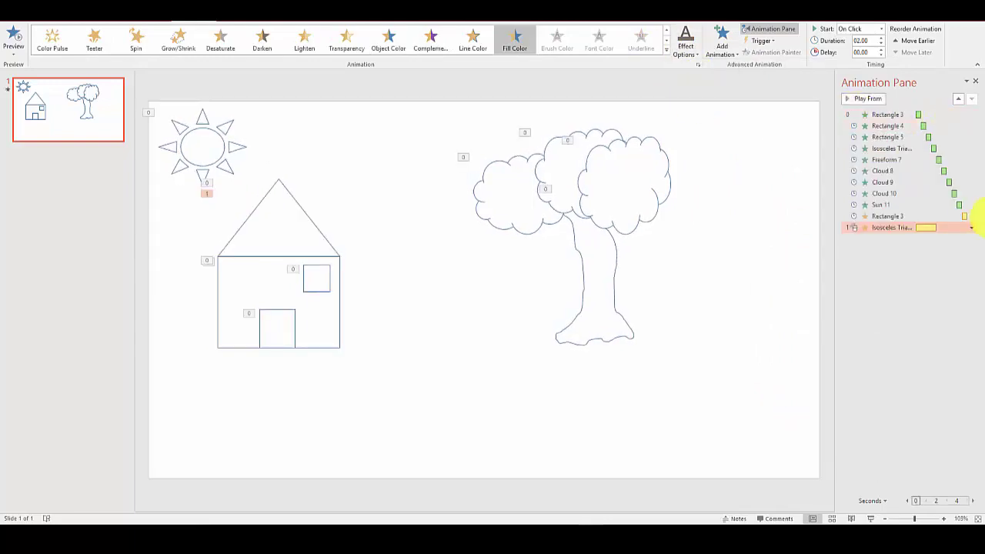
Step: Set the roof's fill animation to start After Previous with a 1-second (Fast) duration
left_click(971, 228)
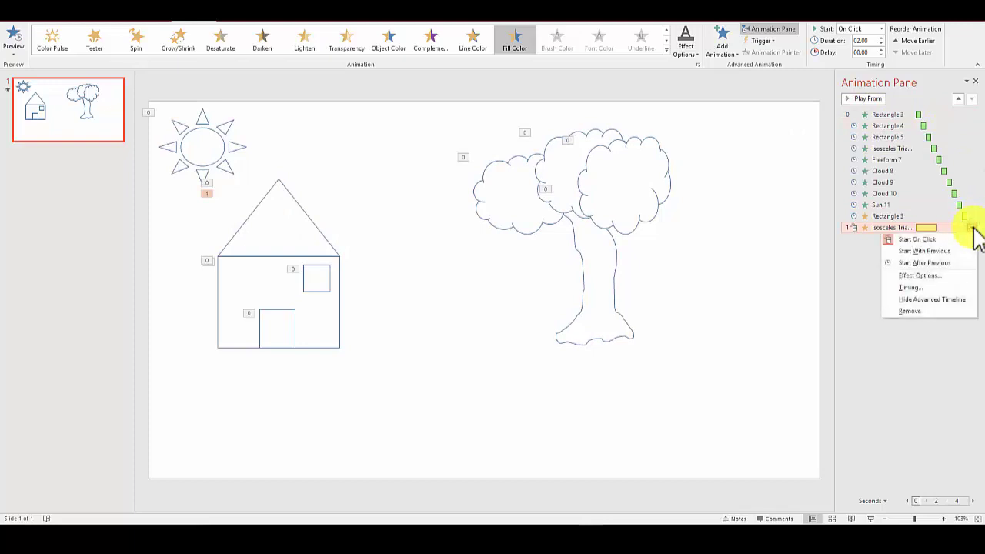
left_click(938, 274)
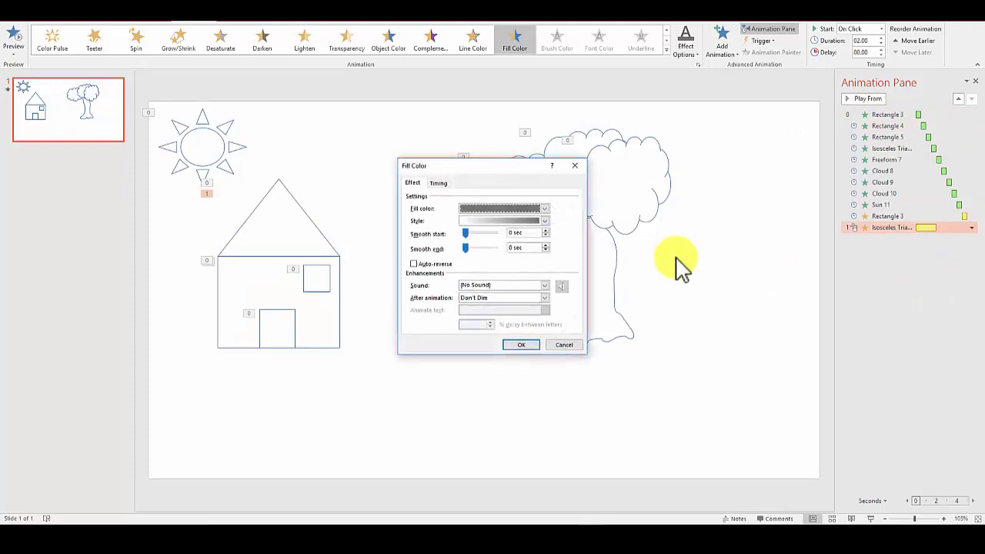
left_click(438, 183)
left_click(501, 199)
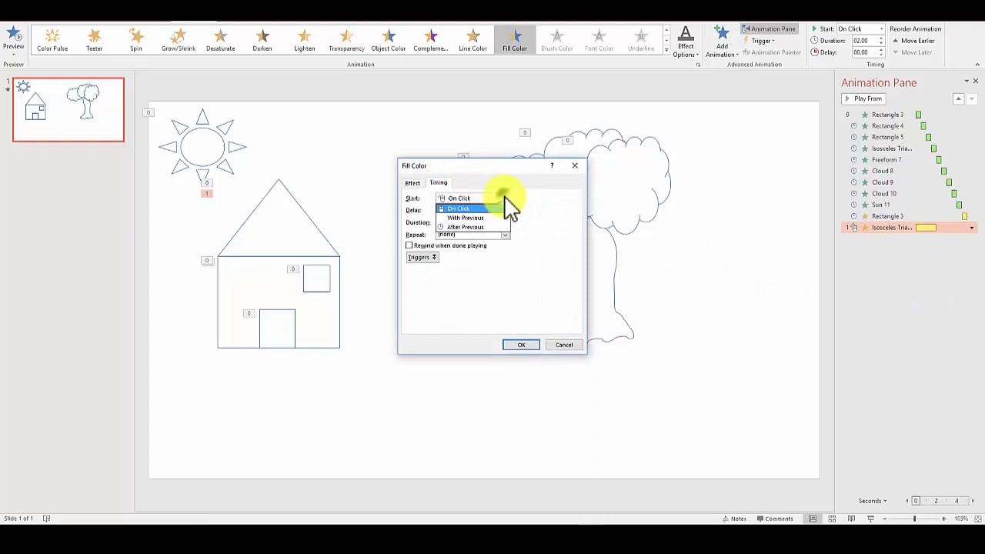
left_click(467, 227)
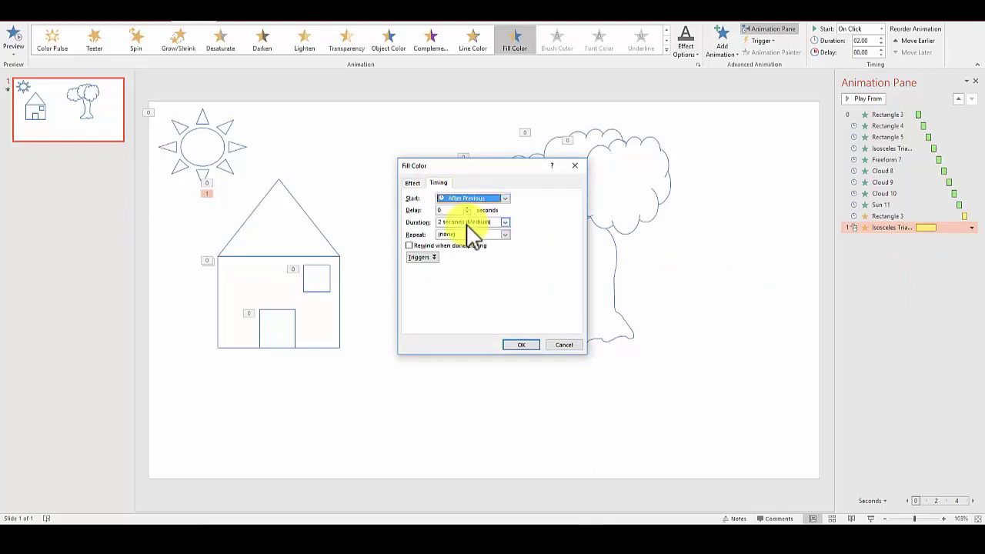
left_click(470, 223)
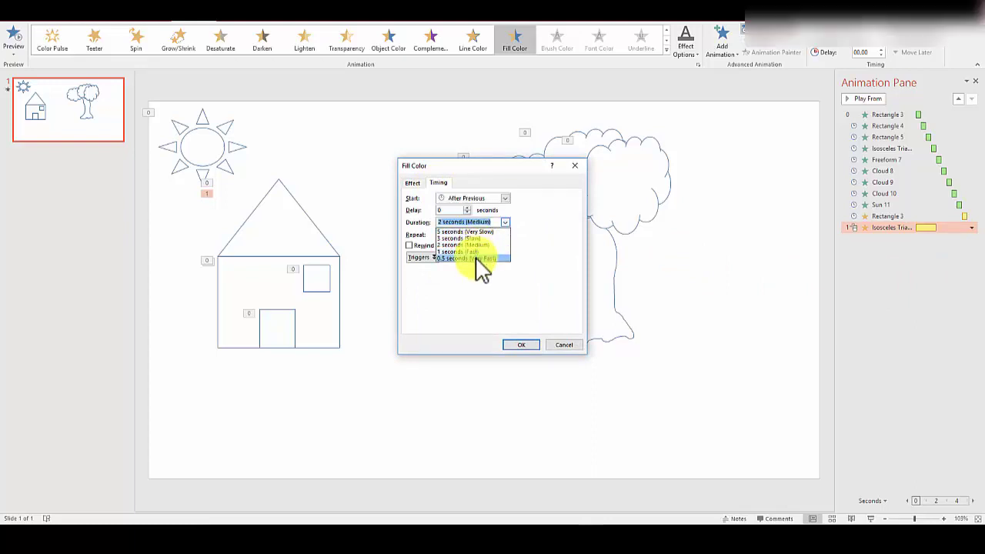
left_click(473, 251)
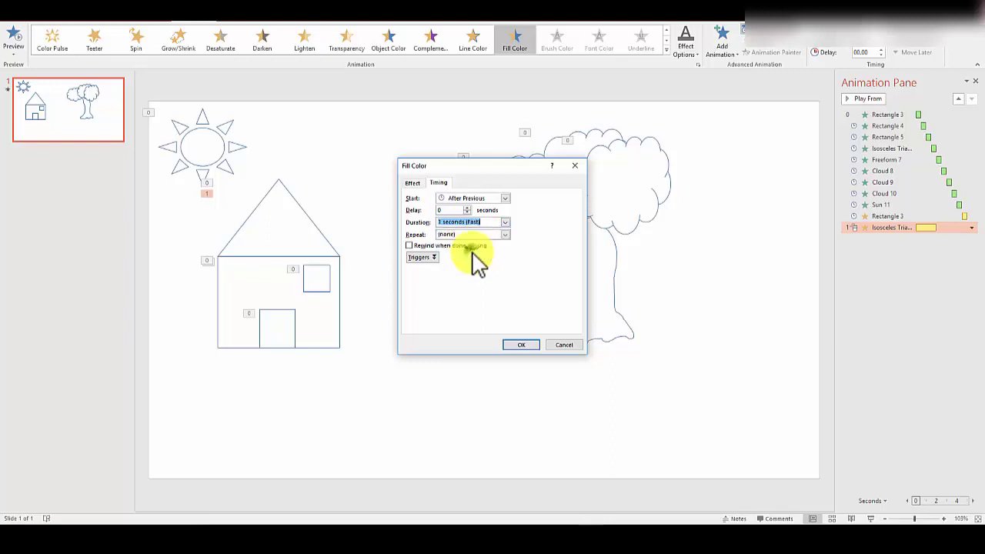
left_click(521, 345)
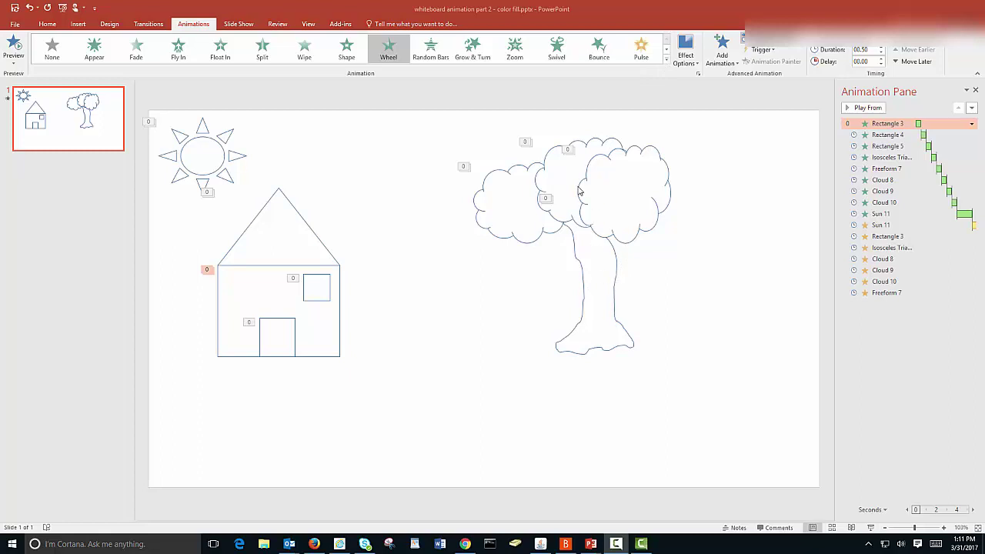
Step: Preview the slide's full animation sequence with Play From in the Animation Pane
left_click(667, 62)
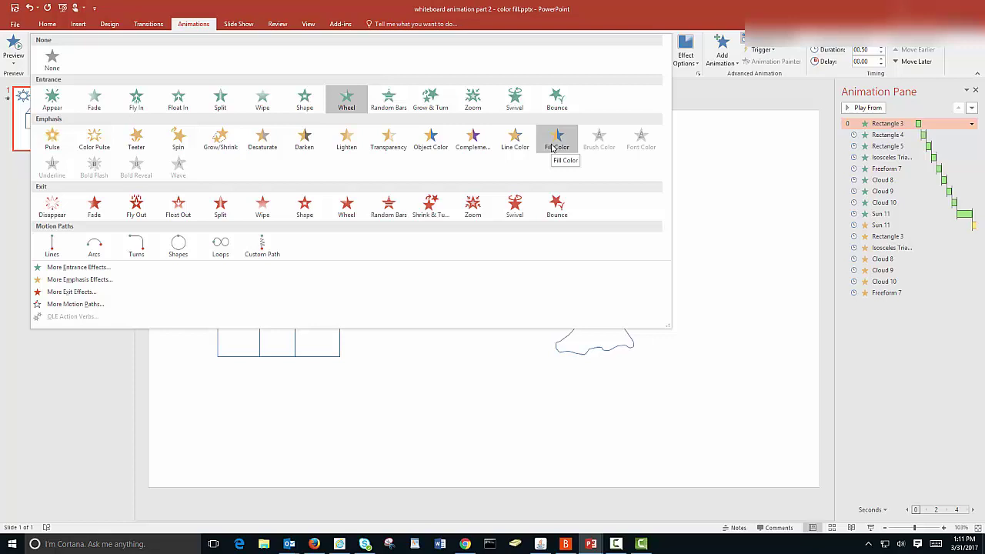
left_click(863, 114)
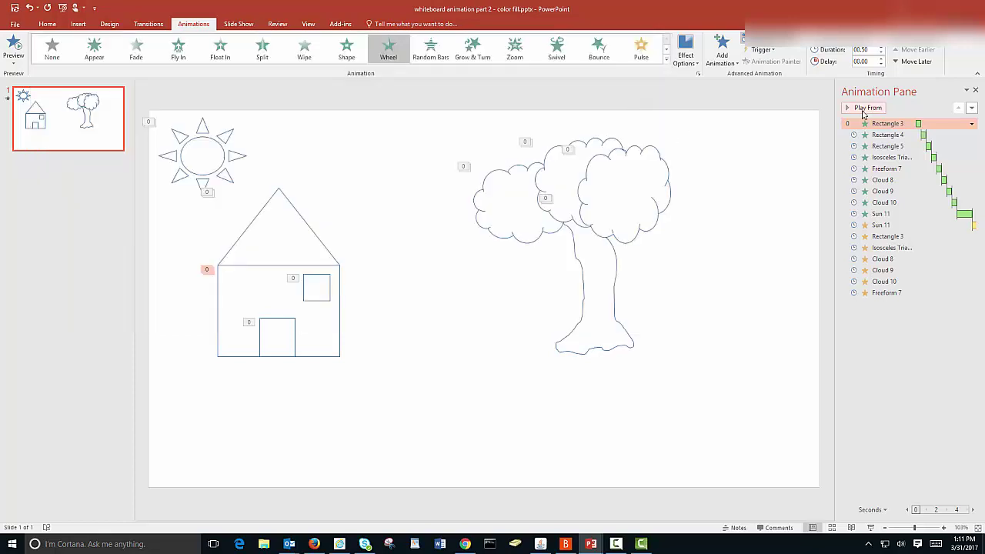
left_click(857, 111)
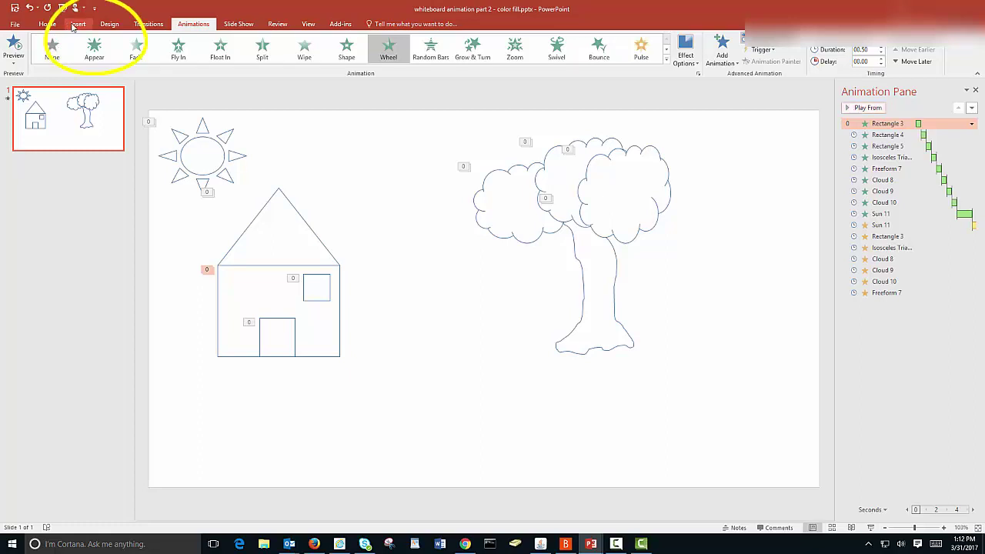
Step: Draw a wide rectangle across the slide's bottom and send it to back
left_click(74, 26)
left_click(175, 61)
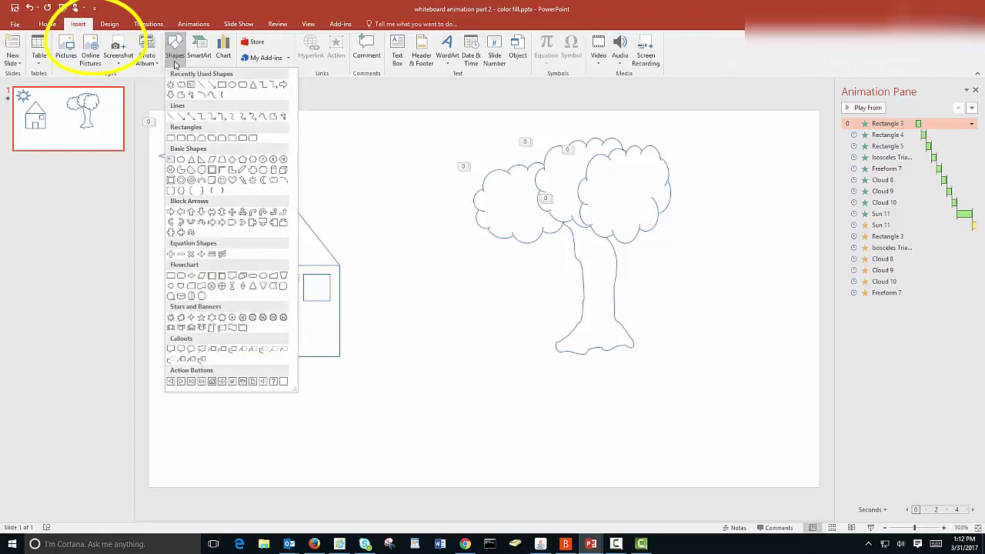
left_click(222, 84)
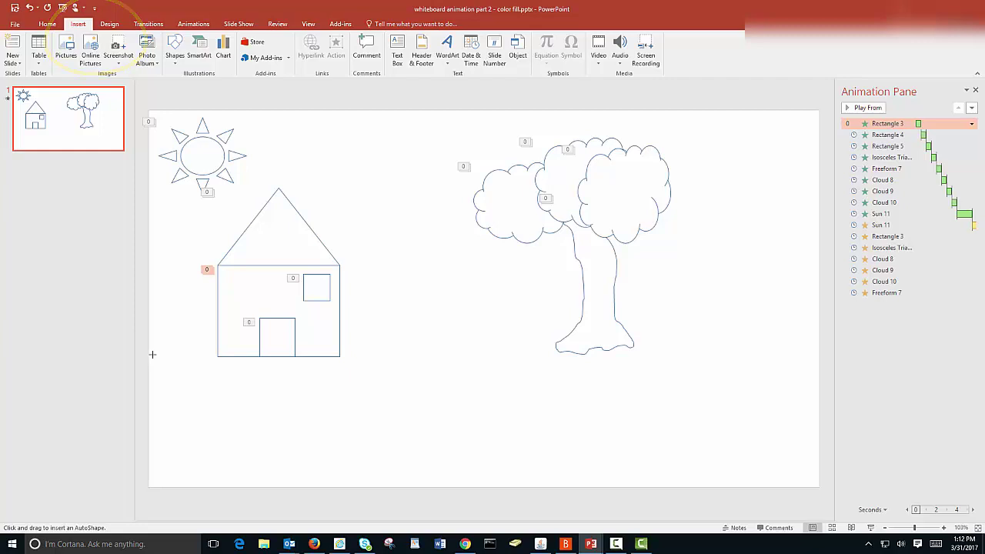
left_click_drag(150, 354, 815, 487)
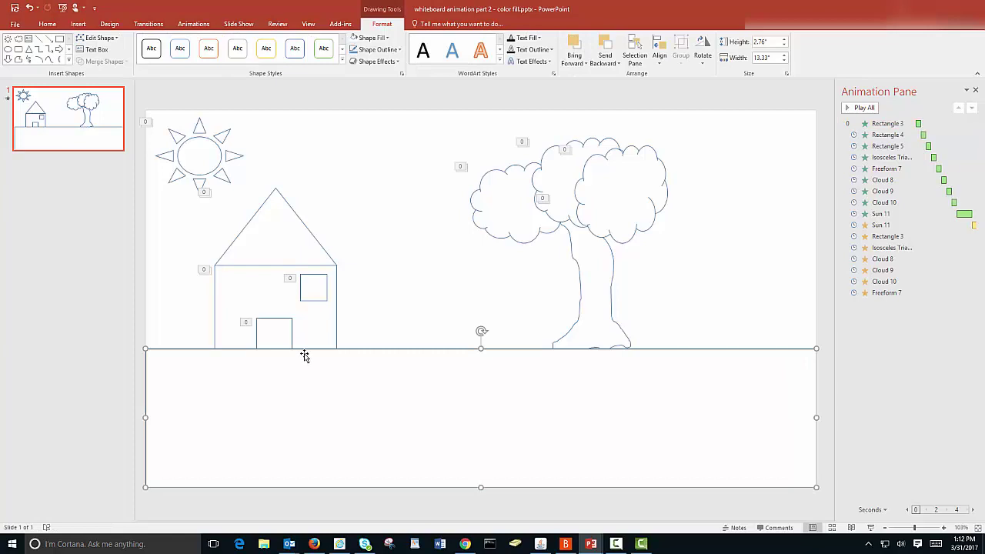
right_click(374, 359)
mouse_move(426, 274)
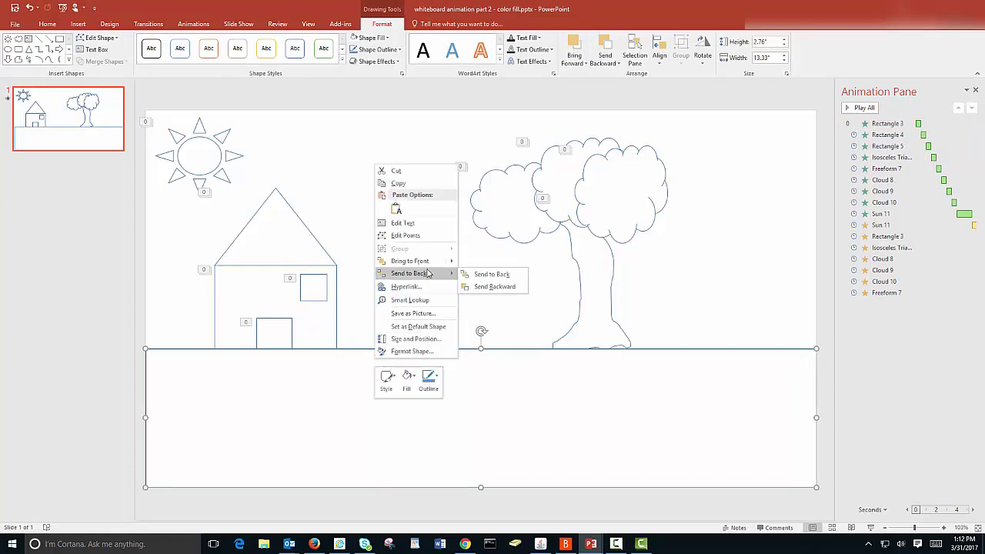
left_click(467, 275)
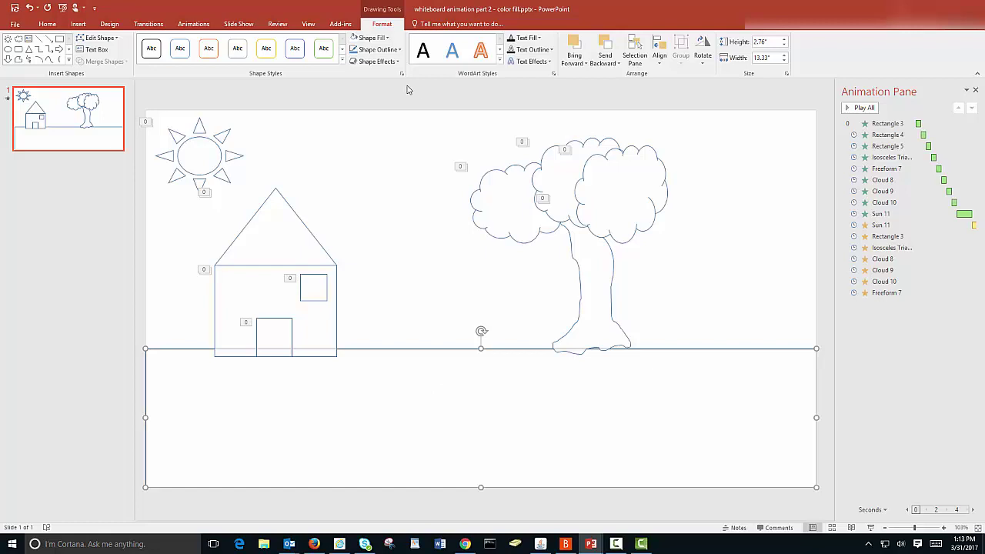
Step: Fill the ground rectangle (Rectangle 14) green and give it a Random Bars entrance, After Previous
left_click(387, 38)
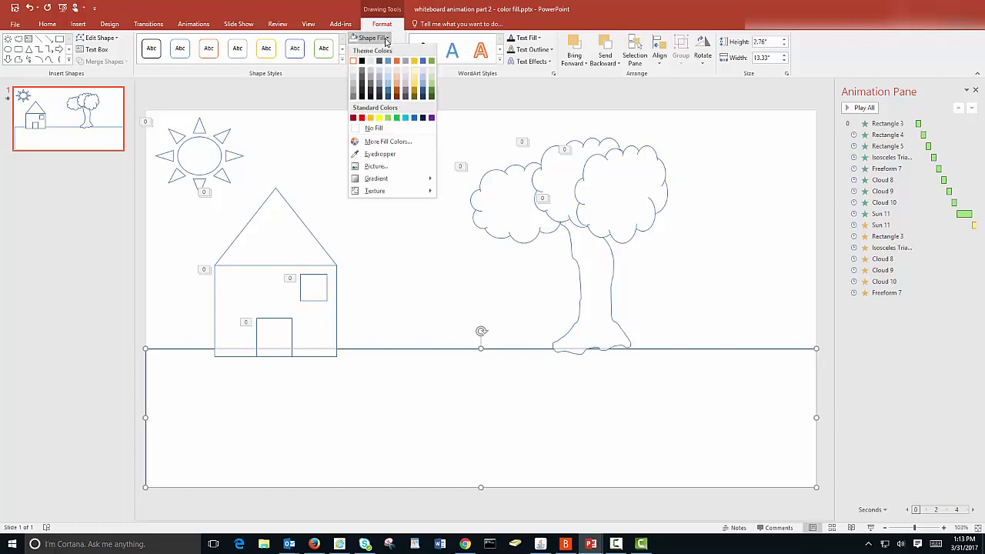
left_click(396, 119)
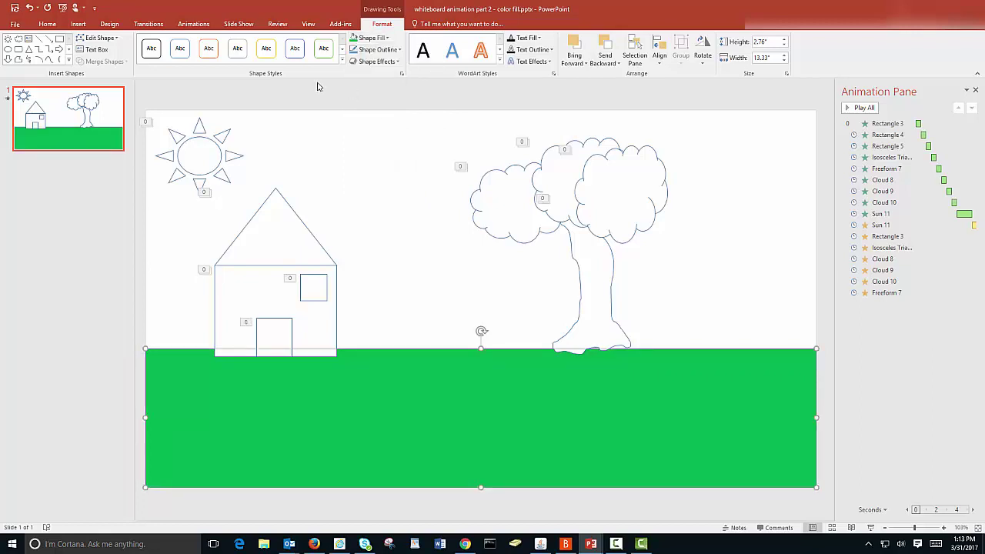
left_click(199, 25)
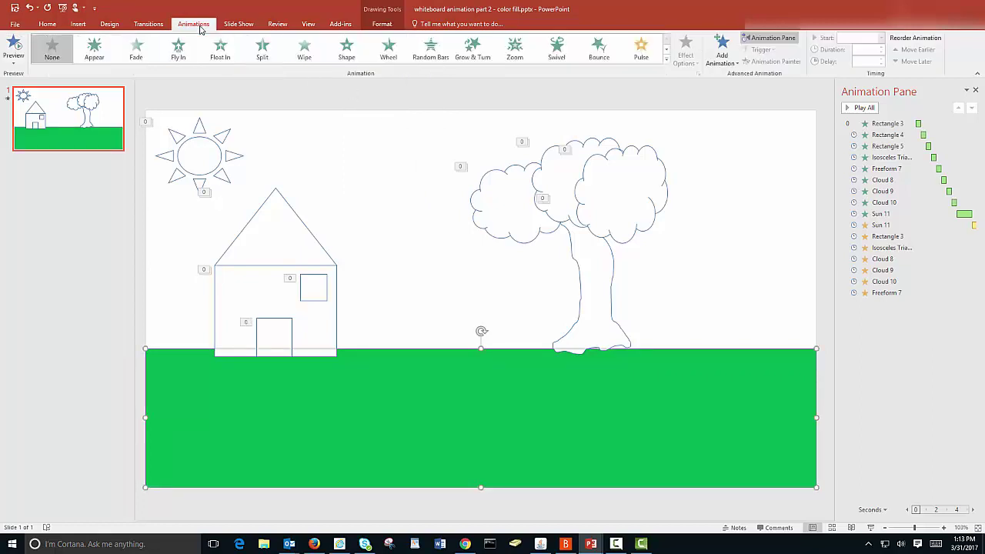
left_click(428, 54)
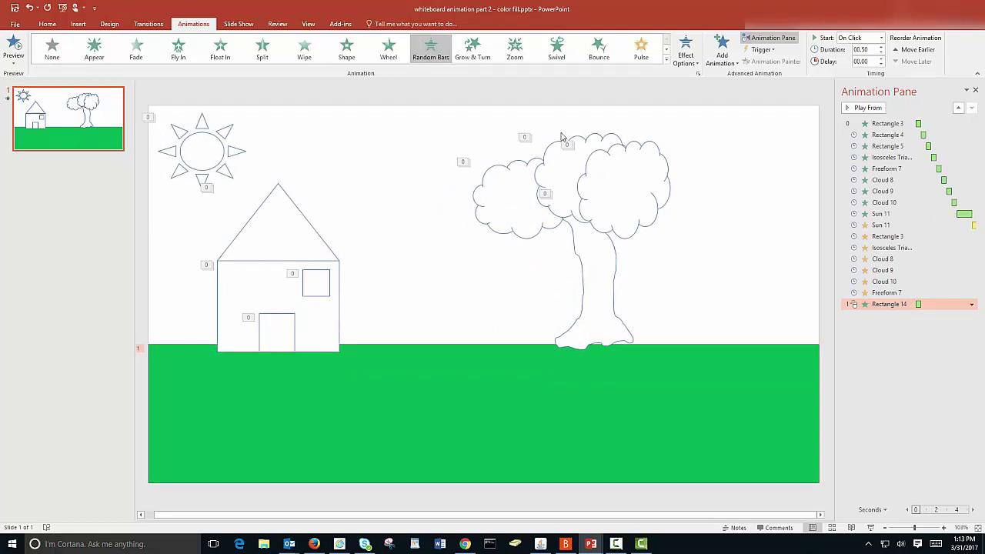
left_click(882, 37)
left_click(860, 69)
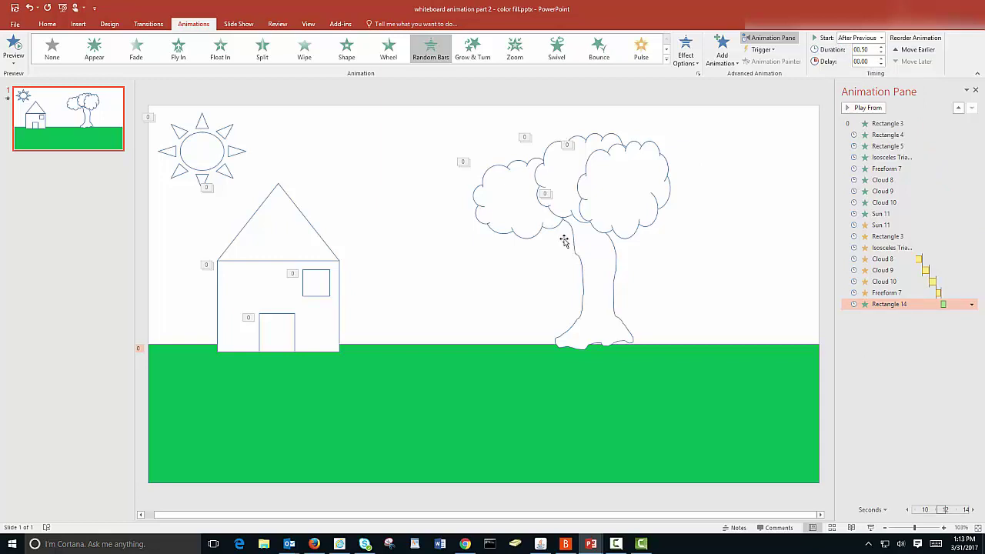
Step: Draw a rectangle over the top of the slide and send it to back as sky
left_click(74, 26)
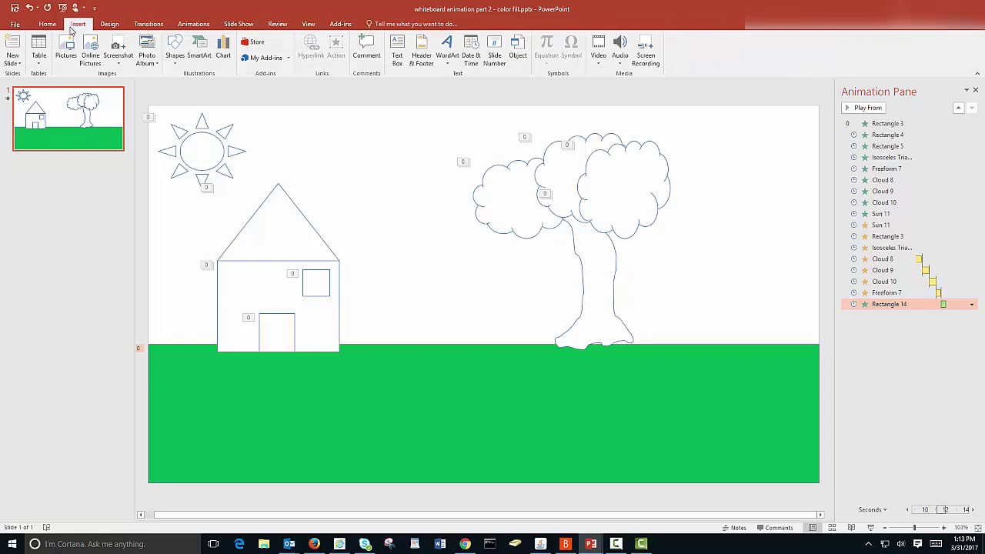
left_click(173, 68)
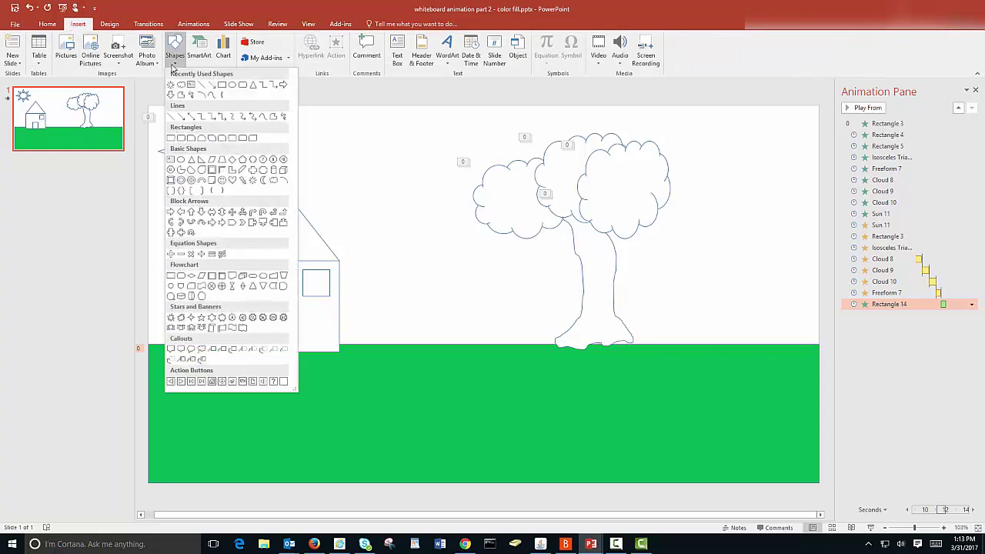
left_click(221, 84)
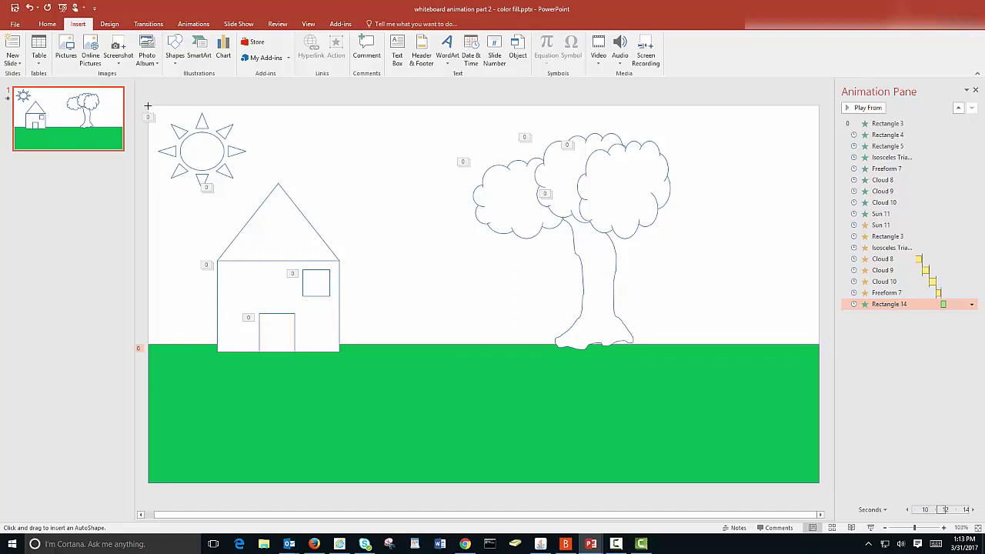
left_click_drag(148, 105, 816, 346)
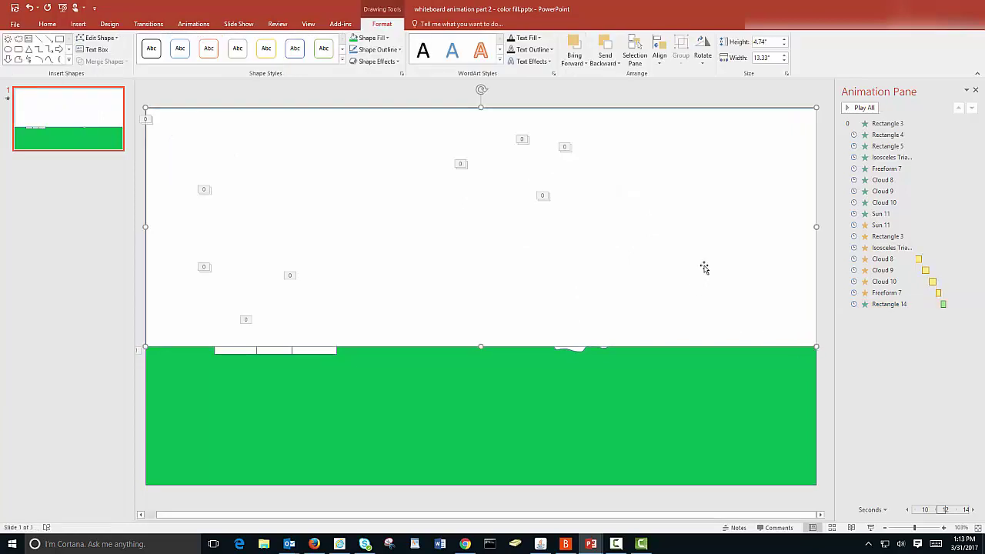
right_click(704, 267)
left_click(796, 377)
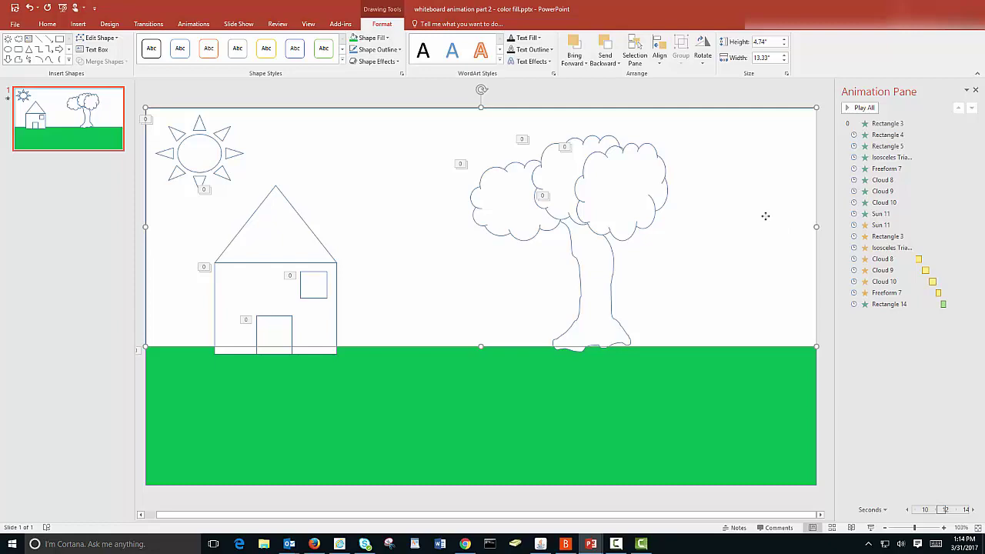
Step: Apply a Random Bars entrance to the sky (Rectangle 15), starting After Previous
left_click(194, 24)
left_click(431, 49)
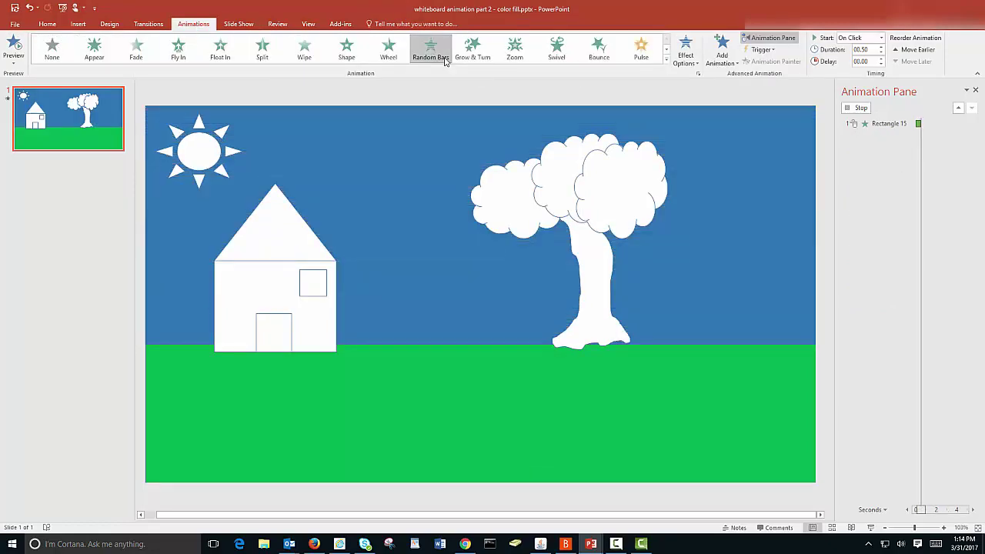
left_click(881, 38)
left_click(861, 68)
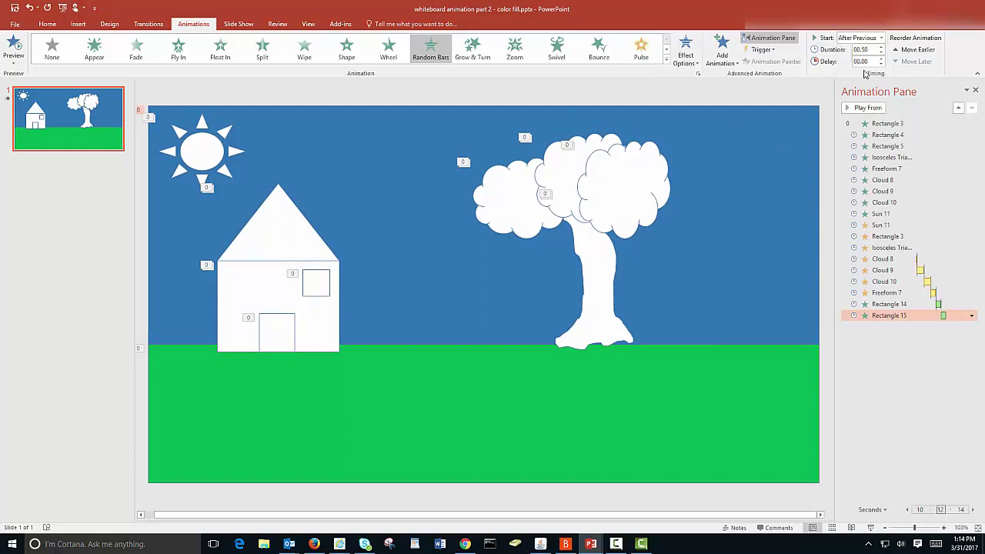